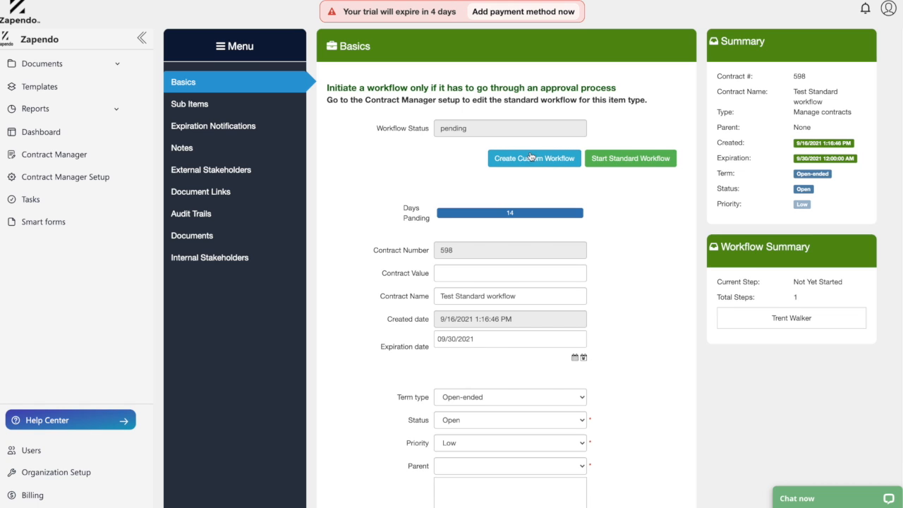
Create a custom workflow for the contract and add a step assigned to the intended reviewer, found by first name
{"action": "left_click", "coordinate": [529, 157]}
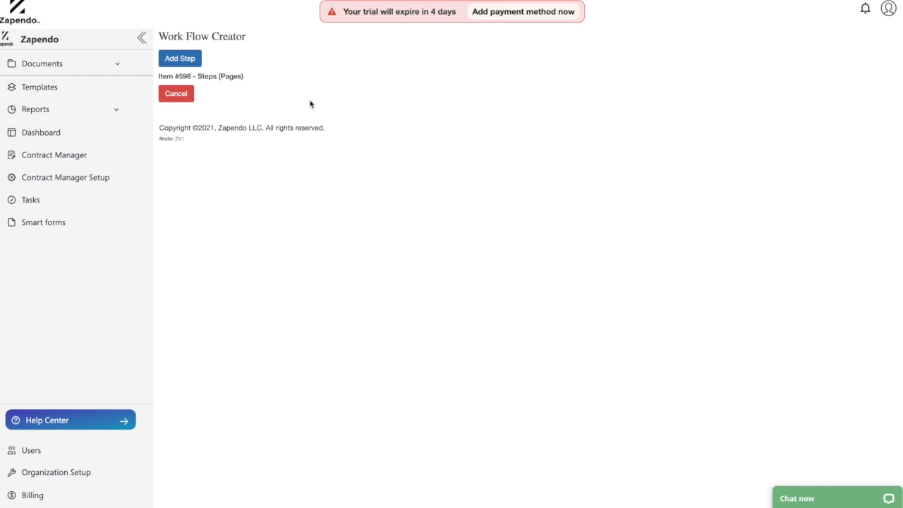
{"action": "left_click", "coordinate": [186, 63]}
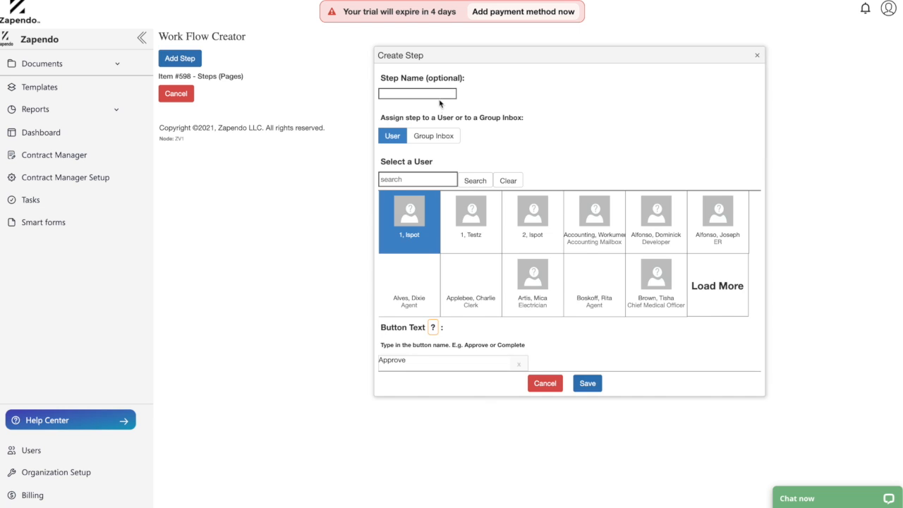
{"action": "left_click", "coordinate": [426, 177]}
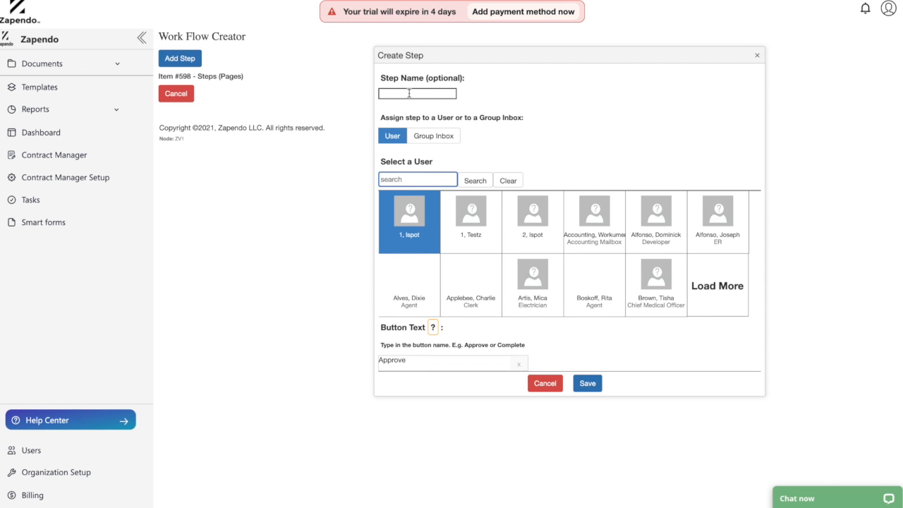
{"action": "type", "text": "trent"}
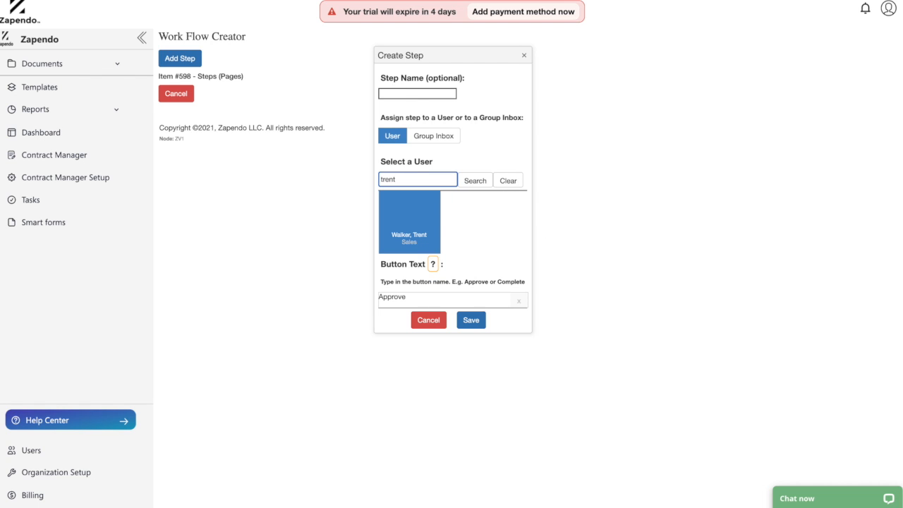
Set the step's button text to "Completed" and save the workflow step
{"action": "left_click_drag", "start_coordinate": [424, 299], "coordinate": [374, 297]}
{"action": "type", "text": "Done"}
{"action": "key", "text": "BackSpace"}
{"action": "key", "text": "BackSpace"}
{"action": "key", "text": "BackSpace"}
{"action": "key", "text": "BackSpace"}
{"action": "type", "text": "Completed"}
{"action": "left_click", "coordinate": [521, 317]}
{"action": "left_click", "coordinate": [472, 320]}
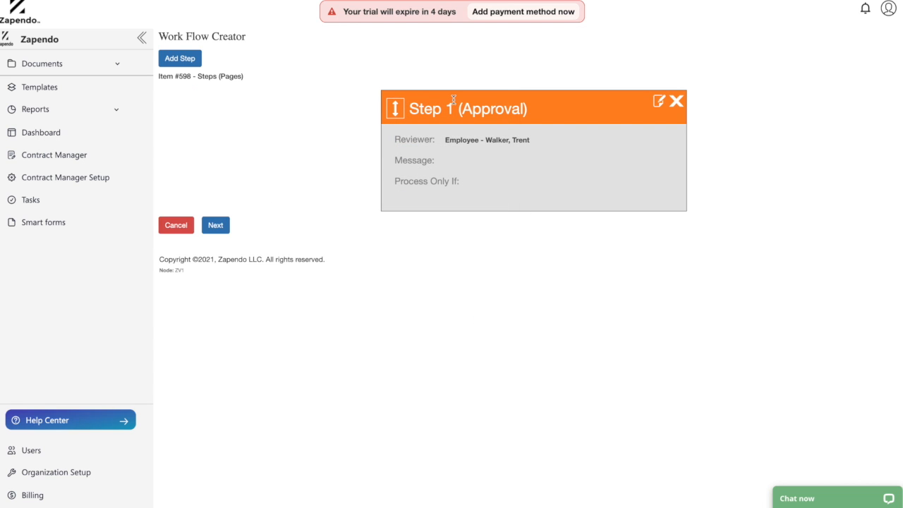
Continue to the notifications setup and open a new basic notification
{"action": "left_click", "coordinate": [221, 225]}
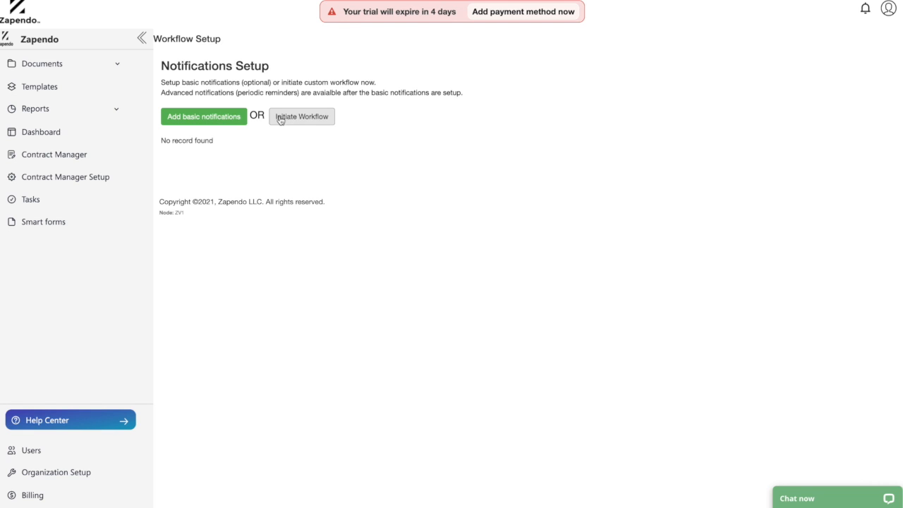
{"action": "left_click_drag", "start_coordinate": [266, 116], "coordinate": [252, 115]}
{"action": "left_click", "coordinate": [253, 115]}
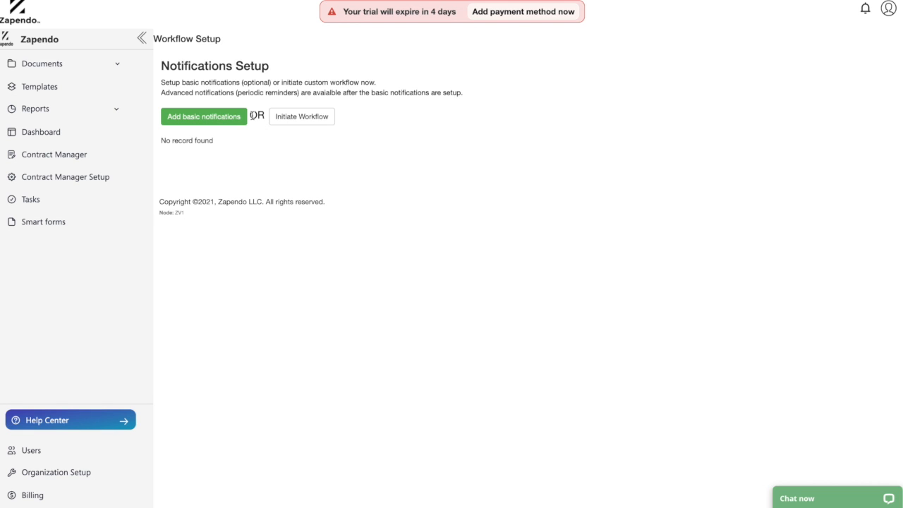
{"action": "left_click", "coordinate": [218, 118]}
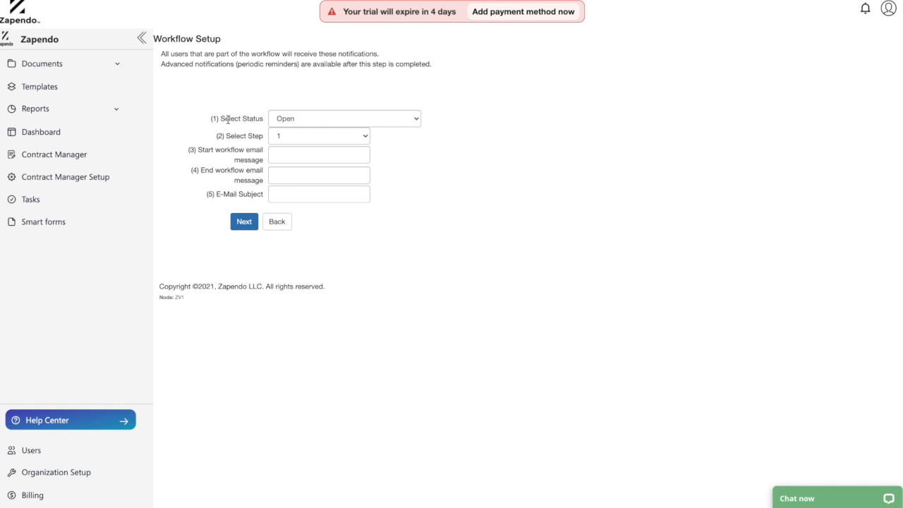
Set the start workflow email message for step 1 to "Testing step number 1"
{"action": "left_click", "coordinate": [280, 154]}
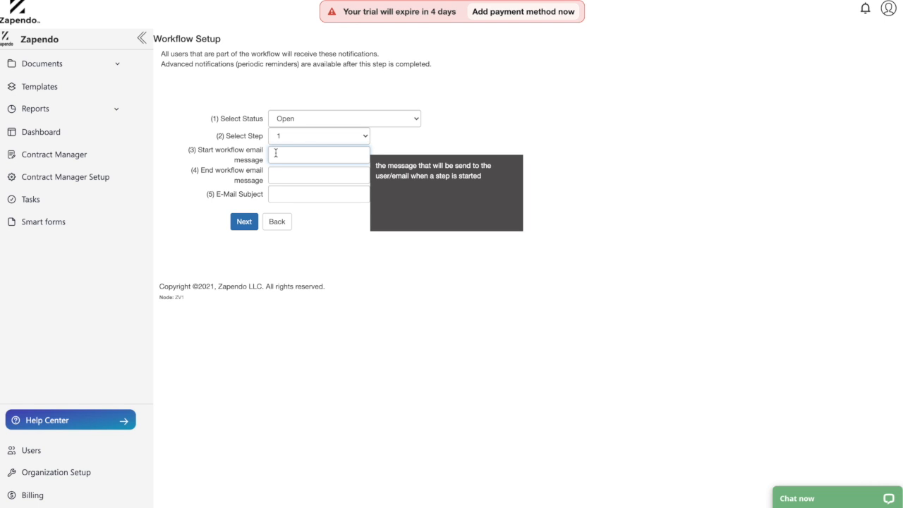
{"action": "left_click", "coordinate": [289, 137]}
{"action": "left_click", "coordinate": [289, 135]}
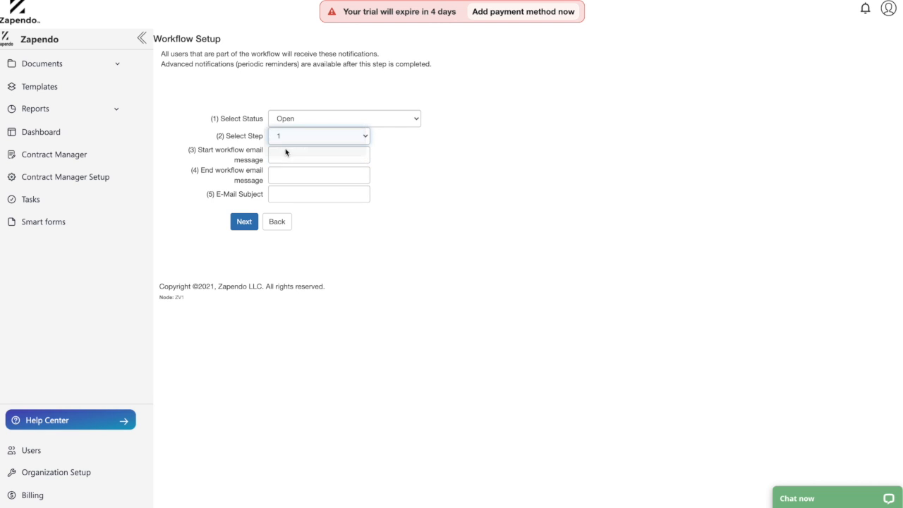
{"action": "left_click", "coordinate": [285, 151]}
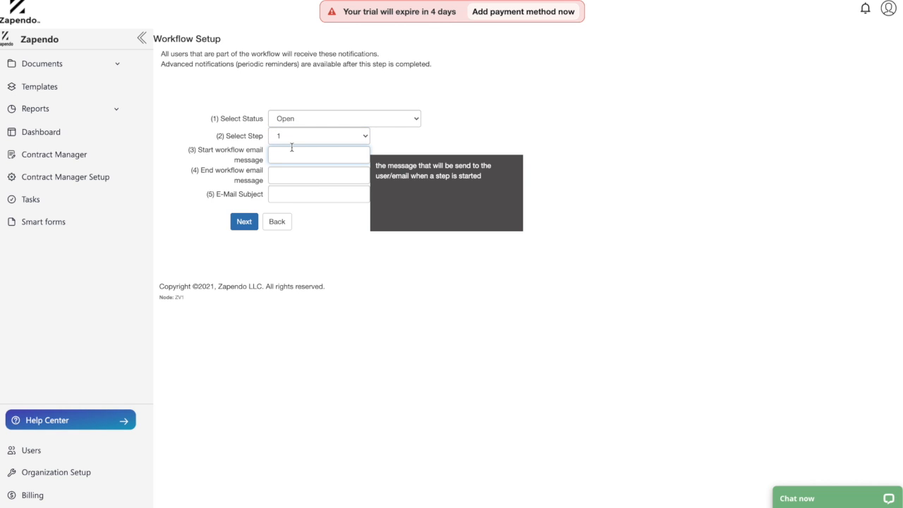
{"action": "type", "text": "Test ing step number 1"}
Examine the step and status options available for the basic notification
{"action": "left_click", "coordinate": [290, 175]}
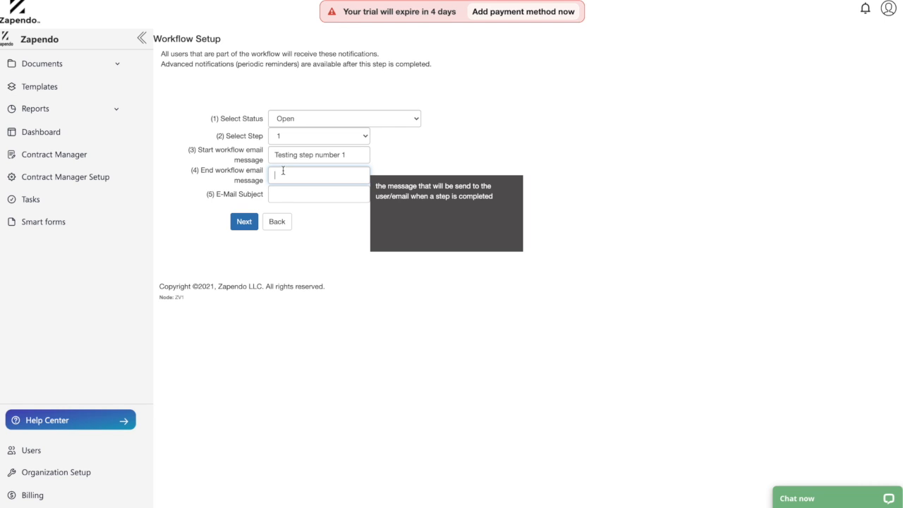
{"action": "left_click", "coordinate": [310, 140]}
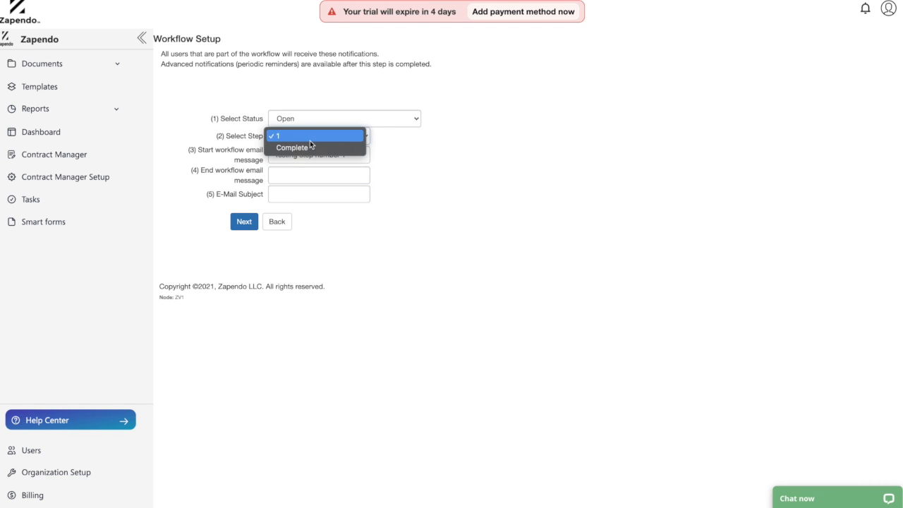
{"action": "left_click", "coordinate": [309, 140]}
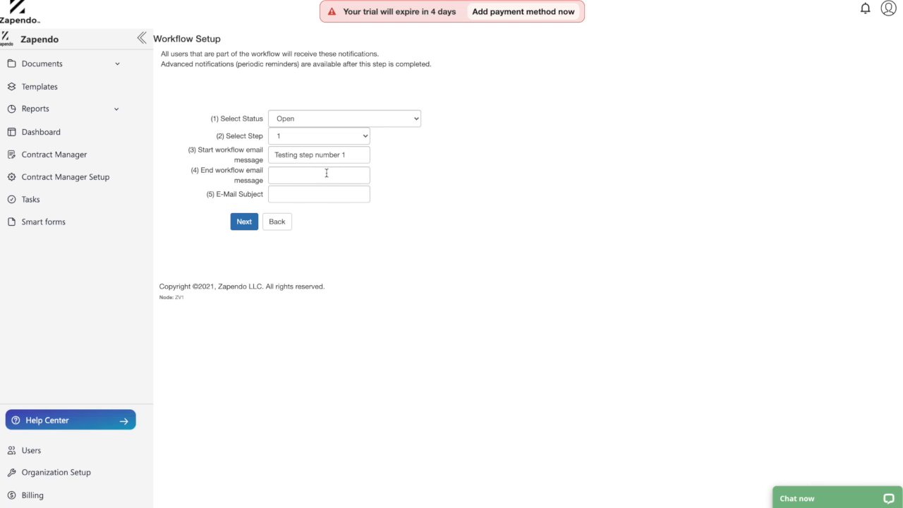
{"action": "left_click", "coordinate": [314, 140]}
{"action": "left_click", "coordinate": [315, 141]}
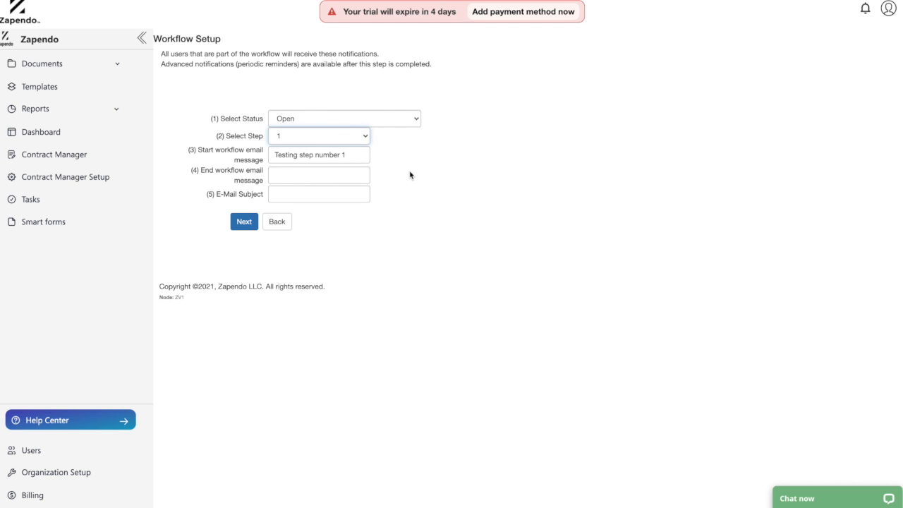
{"action": "left_click", "coordinate": [333, 119]}
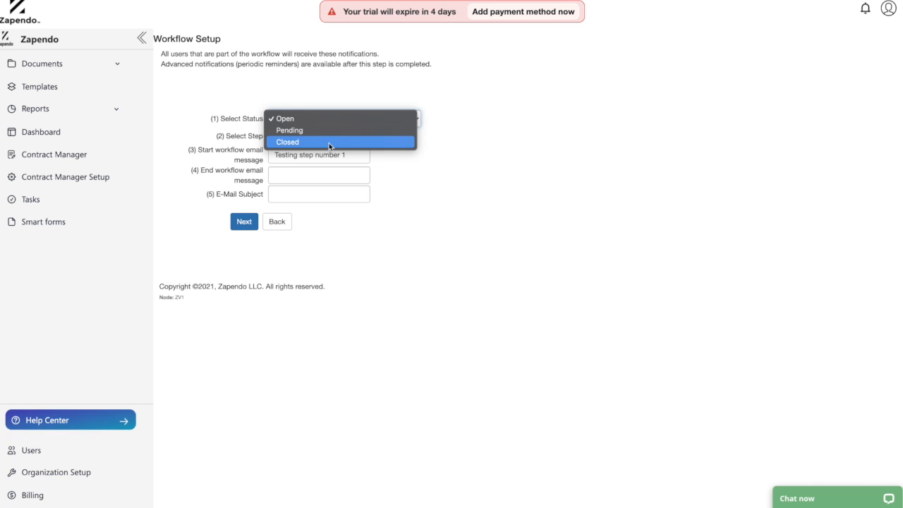
{"action": "left_click", "coordinate": [451, 144]}
{"action": "left_click", "coordinate": [373, 118]}
{"action": "left_click", "coordinate": [437, 91]}
{"action": "left_click", "coordinate": [387, 118]}
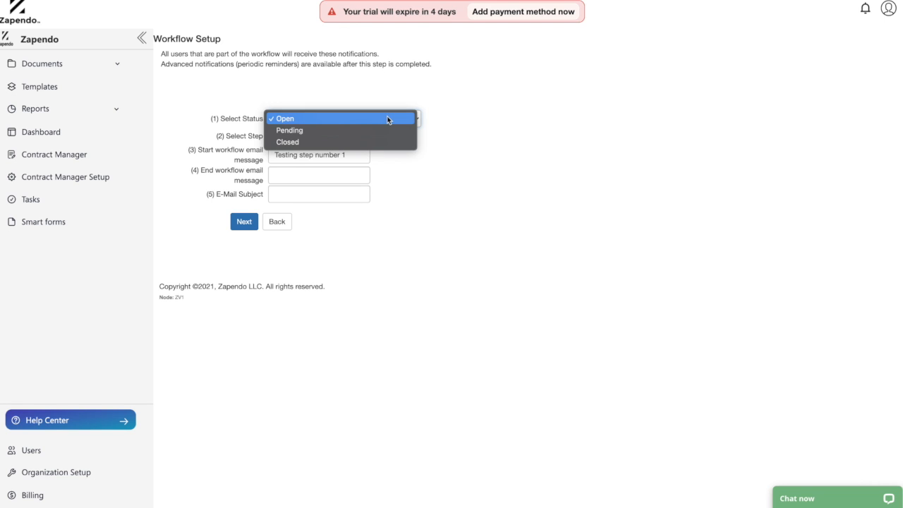
{"action": "left_click", "coordinate": [455, 127]}
Set the notification's email subject to "Workflow notification" and its end workflow message to "End workflow message"
{"action": "left_click", "coordinate": [328, 171]}
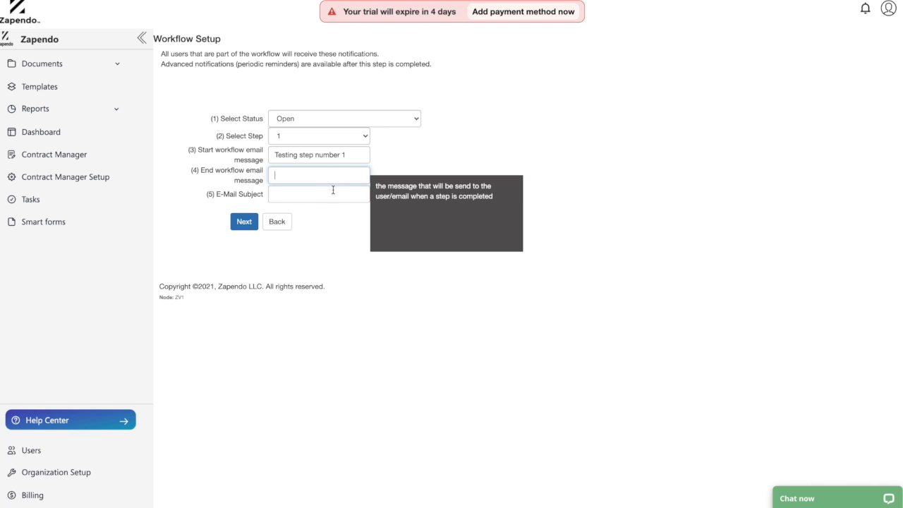
{"action": "left_click", "coordinate": [326, 195]}
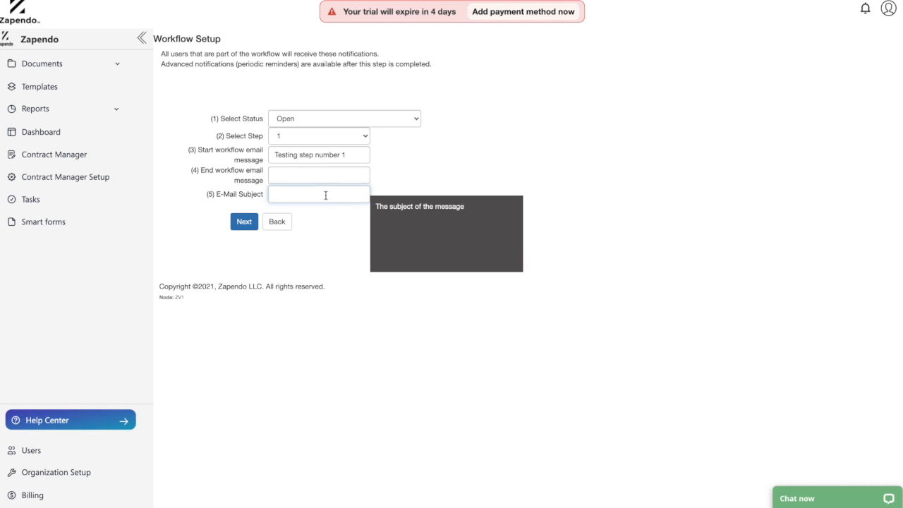
{"action": "type", "text": "Wor"}
{"action": "type", "text": "kflow notificait"}
{"action": "type", "text": "tion"}
{"action": "left_click", "coordinate": [323, 173]}
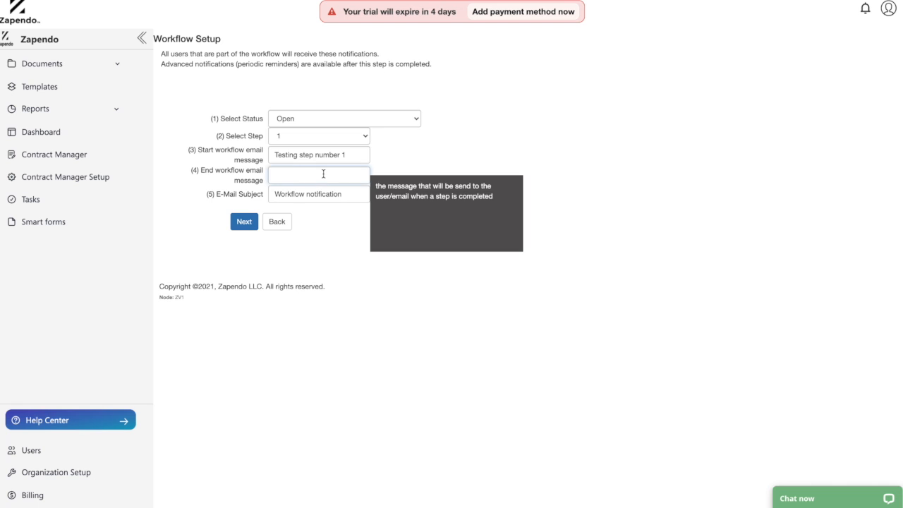
{"action": "type", "text": "End workflow message"}
{"action": "left_click", "coordinate": [324, 220]}
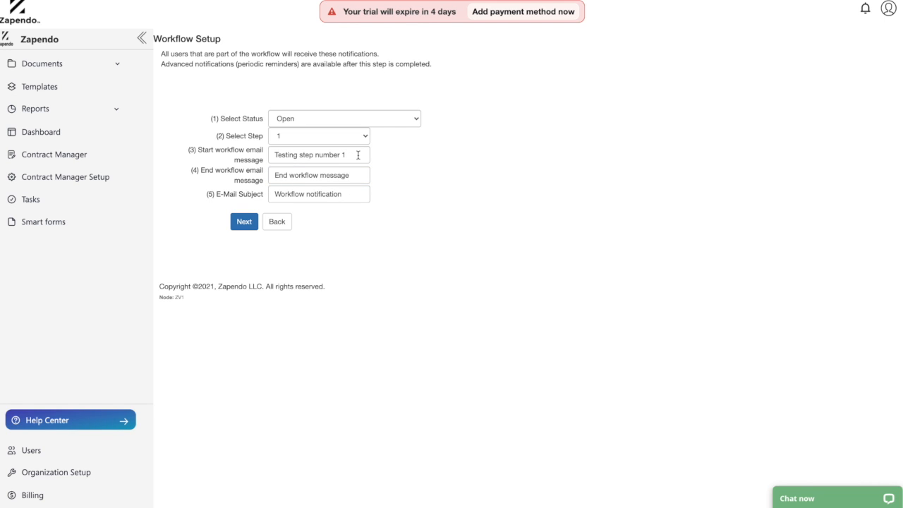
{"action": "left_click", "coordinate": [351, 157]}
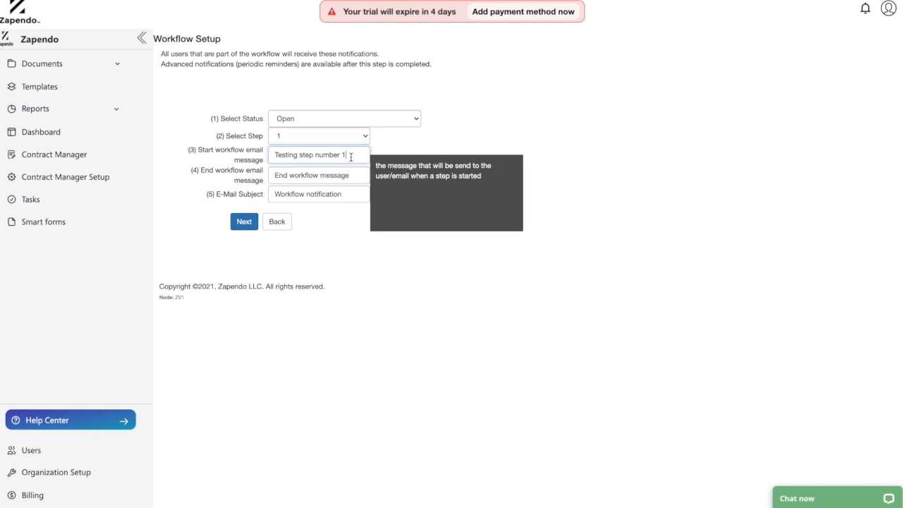
{"action": "left_click_drag", "start_coordinate": [353, 176], "coordinate": [266, 179]}
{"action": "left_click", "coordinate": [296, 176]}
{"action": "left_click_drag", "start_coordinate": [349, 155], "coordinate": [276, 153]}
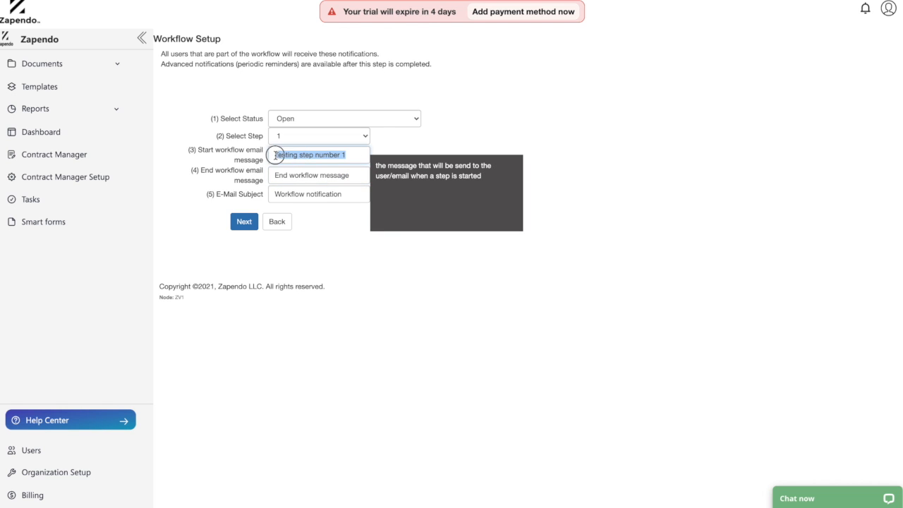
{"action": "left_click", "coordinate": [447, 146]}
{"action": "left_click", "coordinate": [364, 159]}
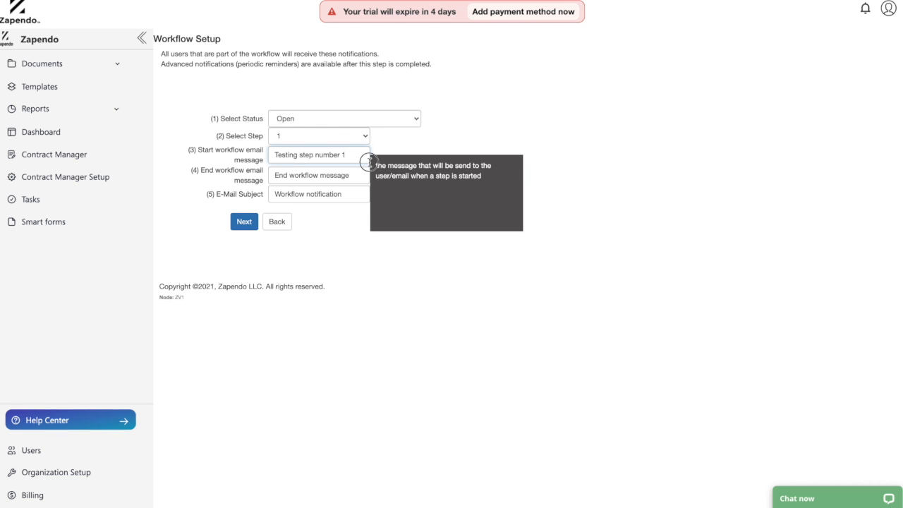
{"action": "left_click", "coordinate": [381, 144]}
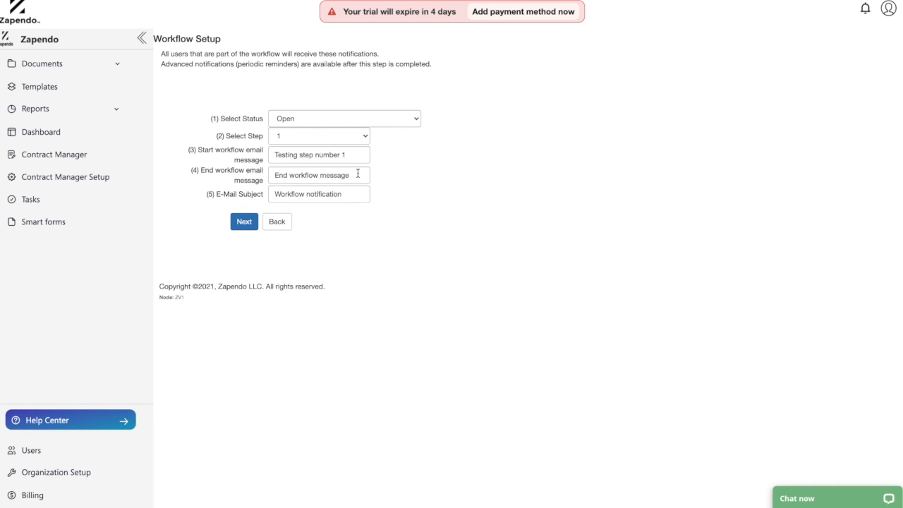
Save the basic notification and open a new advanced notification for it
{"action": "left_click", "coordinate": [244, 223]}
{"action": "left_click", "coordinate": [245, 223]}
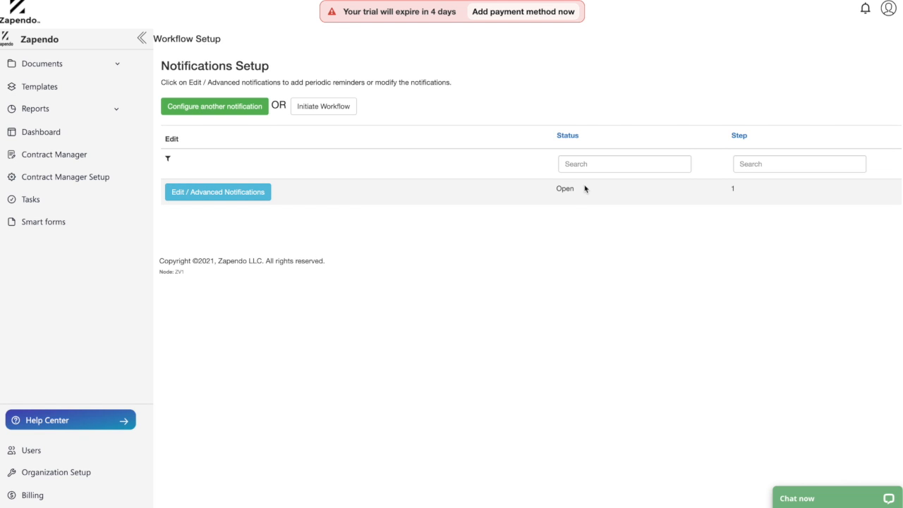
{"action": "left_click_drag", "start_coordinate": [585, 188], "coordinate": [557, 187]}
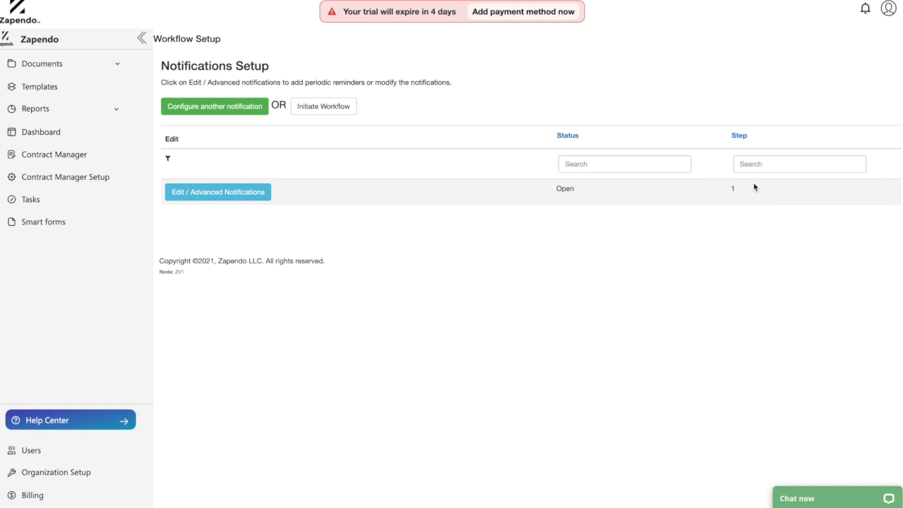
{"action": "left_click", "coordinate": [209, 193]}
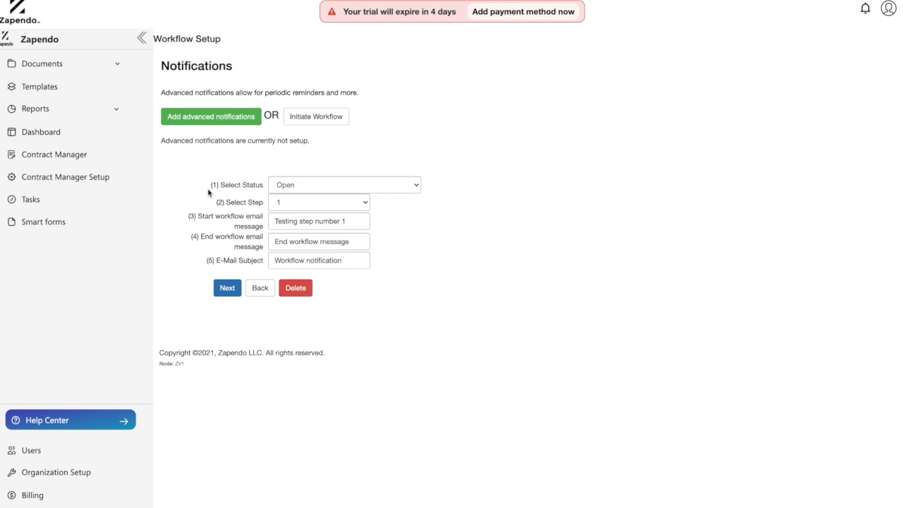
{"action": "left_click", "coordinate": [206, 125]}
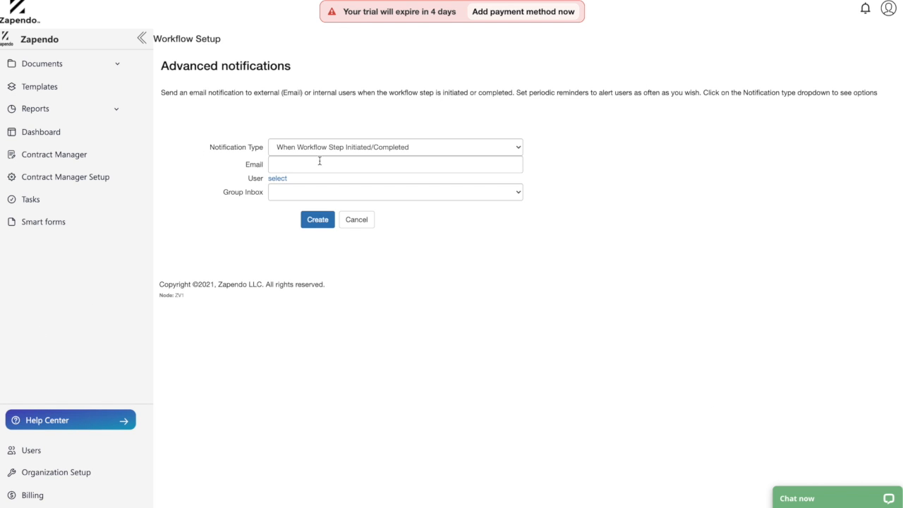
Set the notification type to Periodic Reminders and enter the recipient's email address
{"action": "left_click", "coordinate": [345, 147]}
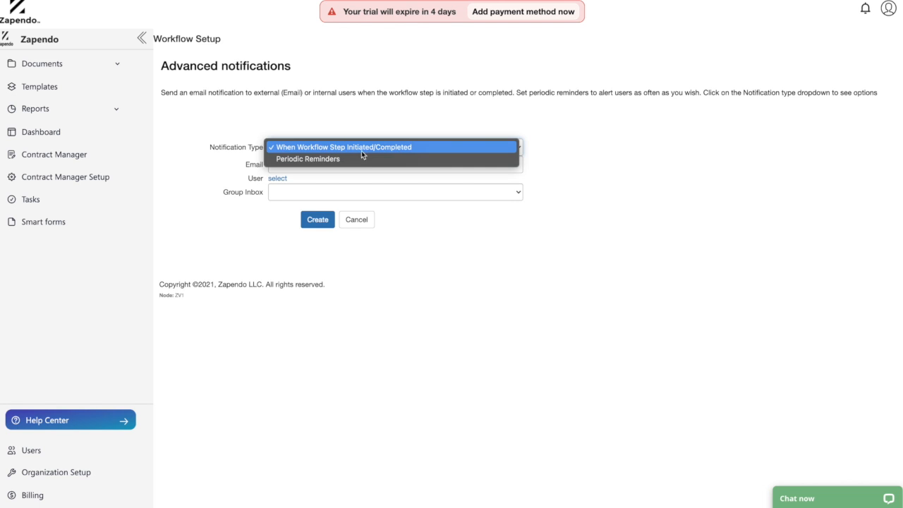
{"action": "left_click", "coordinate": [360, 158]}
{"action": "left_click", "coordinate": [354, 163]}
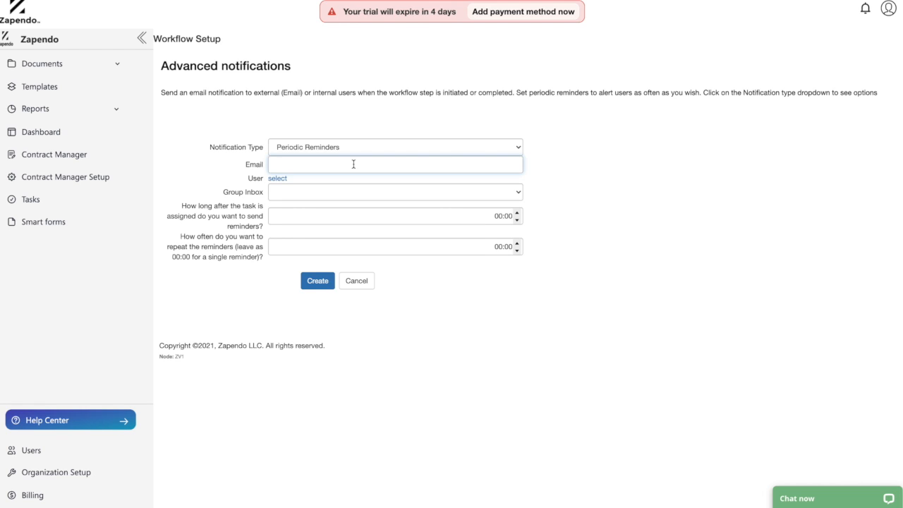
{"action": "type", "text": "exaple@.te"}
{"action": "key", "text": "BackSpace"}
{"action": "key", "text": "BackSpace"}
{"action": "type", "text": "test.com"}
{"action": "left_click", "coordinate": [207, 177]}
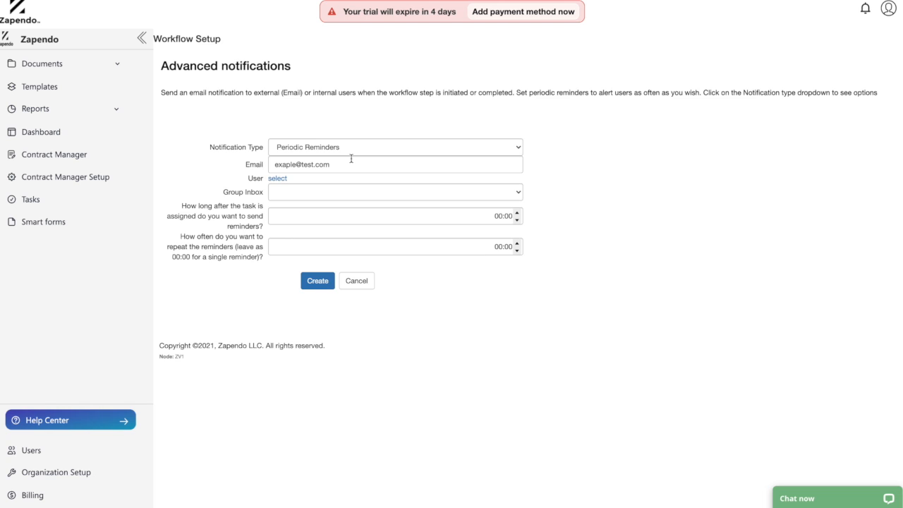
Choose the reviewer as the user to notify, found by first name, and set the group inbox to Fulfilment
{"action": "left_click", "coordinate": [276, 178]}
{"action": "left_click", "coordinate": [312, 191]}
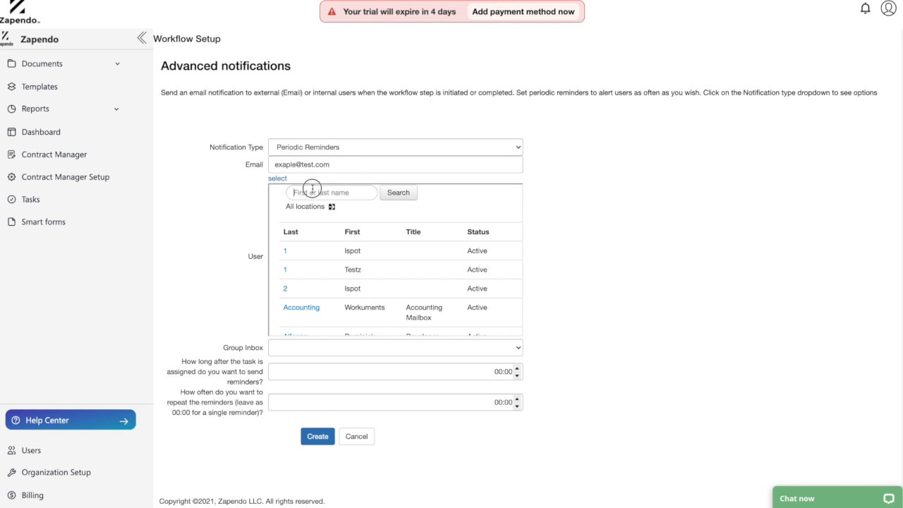
{"action": "type", "text": "trent"}
{"action": "key", "text": "Return"}
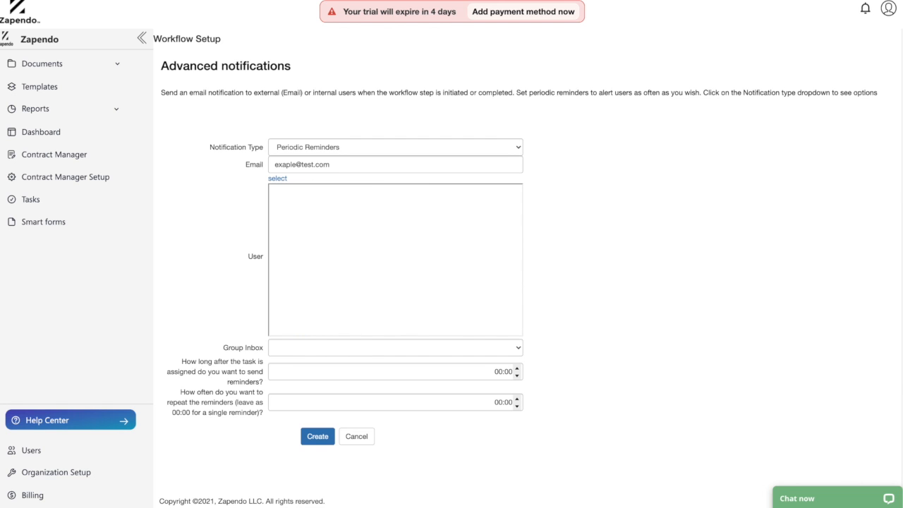
{"action": "left_click", "coordinate": [295, 250]}
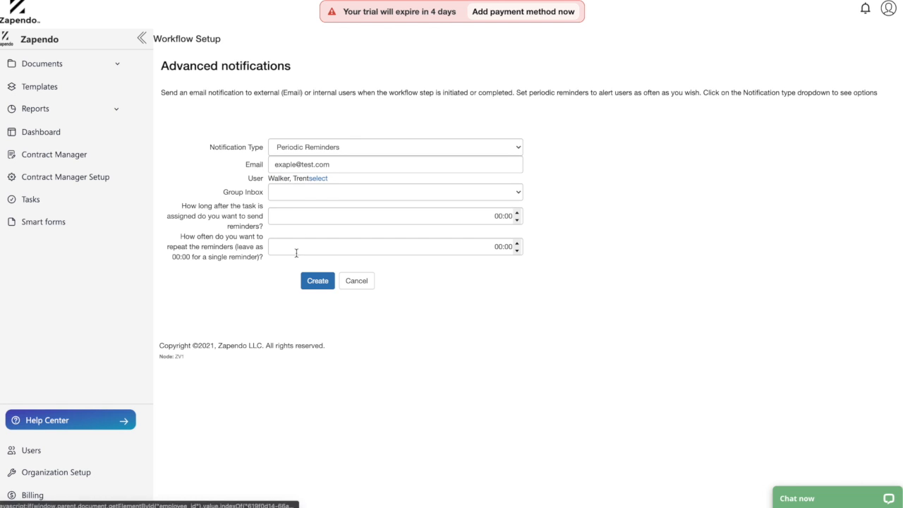
{"action": "left_click", "coordinate": [299, 194]}
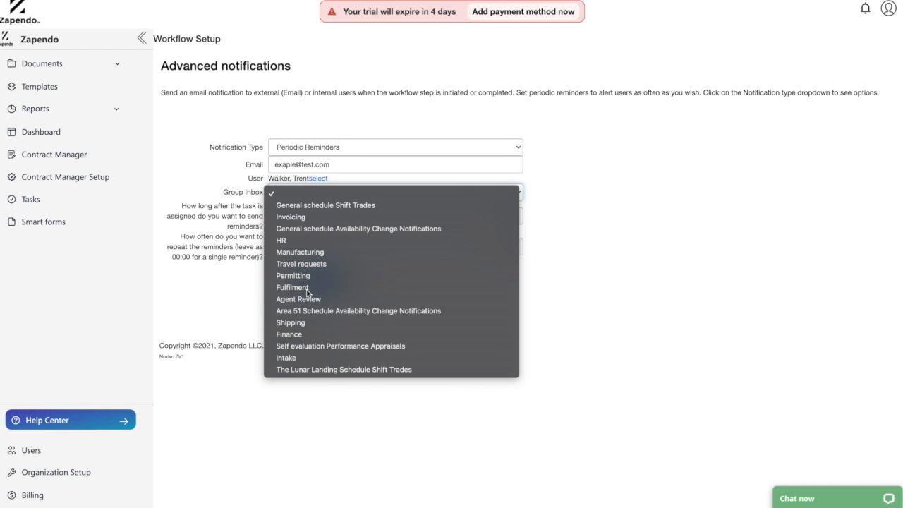
{"action": "left_click", "coordinate": [306, 288]}
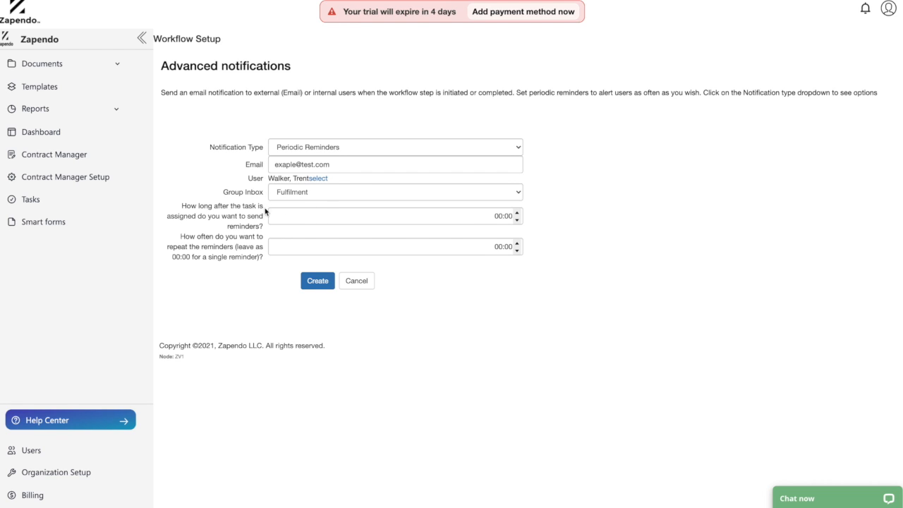
Set the delay after task assignment before reminders are sent to 15:00
{"action": "left_click", "coordinate": [244, 210]}
{"action": "double_click", "coordinate": [251, 206]}
{"action": "left_click", "coordinate": [521, 216]}
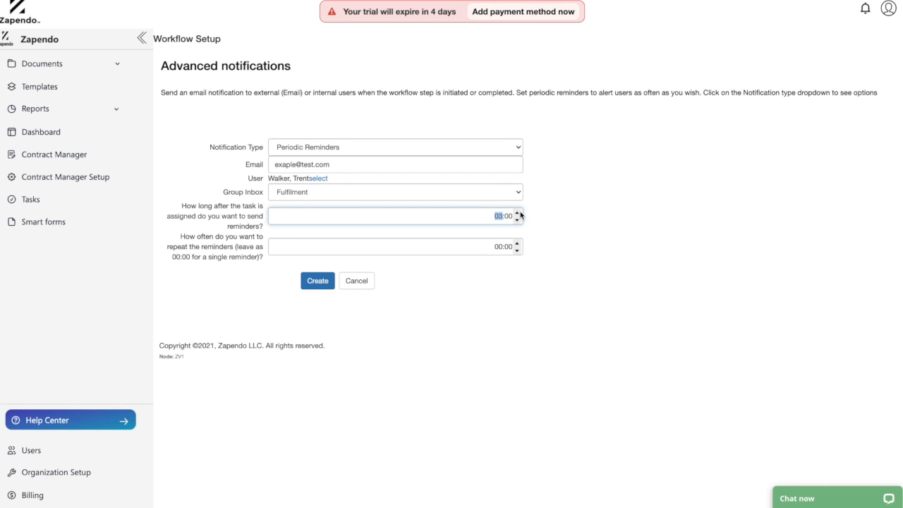
{"action": "left_click", "coordinate": [520, 216]}
{"action": "left_click", "coordinate": [520, 216]}
{"action": "left_click", "coordinate": [519, 215]}
{"action": "left_click", "coordinate": [519, 215]}
{"action": "left_click", "coordinate": [519, 215]}
{"action": "left_click", "coordinate": [519, 215]}
Set the reminder repeat interval to 04:00 and create the advanced notification
{"action": "left_click", "coordinate": [498, 246]}
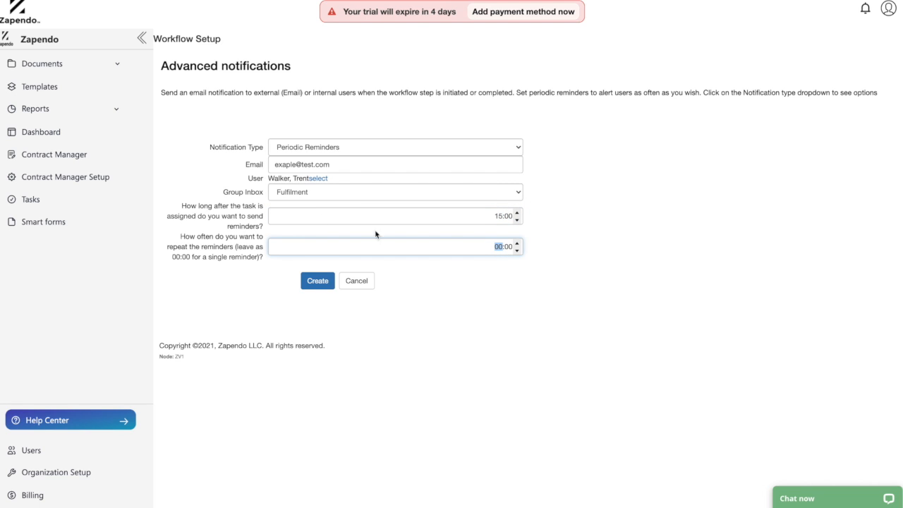
{"action": "left_click", "coordinate": [518, 243]}
{"action": "left_click", "coordinate": [518, 243]}
{"action": "left_click", "coordinate": [518, 243]}
{"action": "left_click", "coordinate": [519, 243]}
{"action": "left_click", "coordinate": [469, 285]}
{"action": "left_click", "coordinate": [313, 287]}
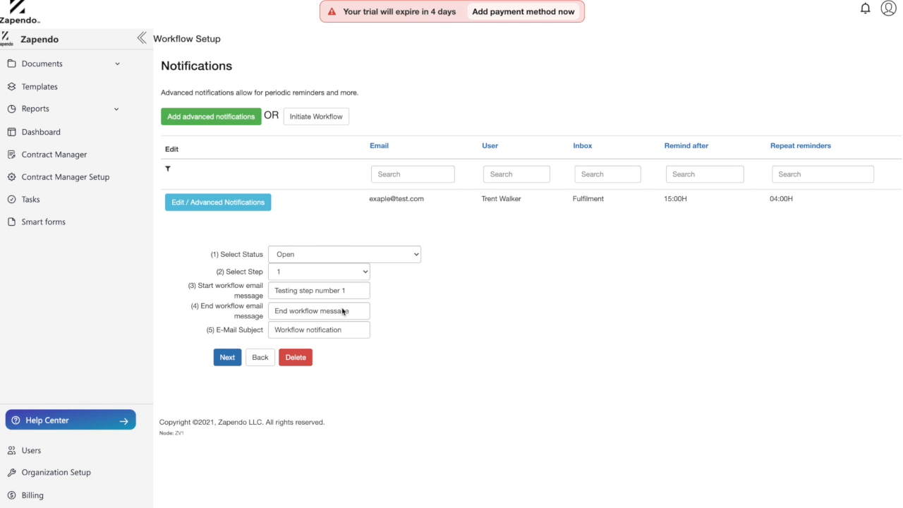
Save the notification settings and initiate the custom workflow
{"action": "left_click", "coordinate": [228, 361]}
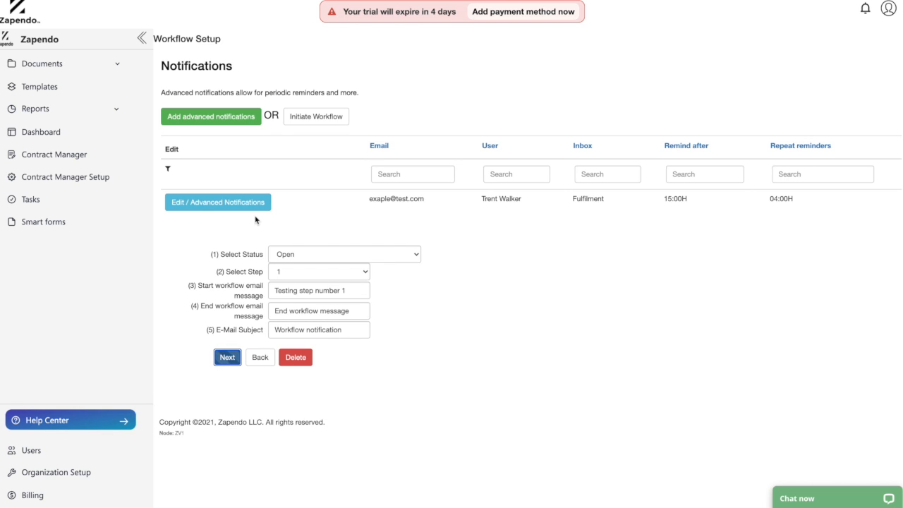
{"action": "left_click", "coordinate": [317, 113]}
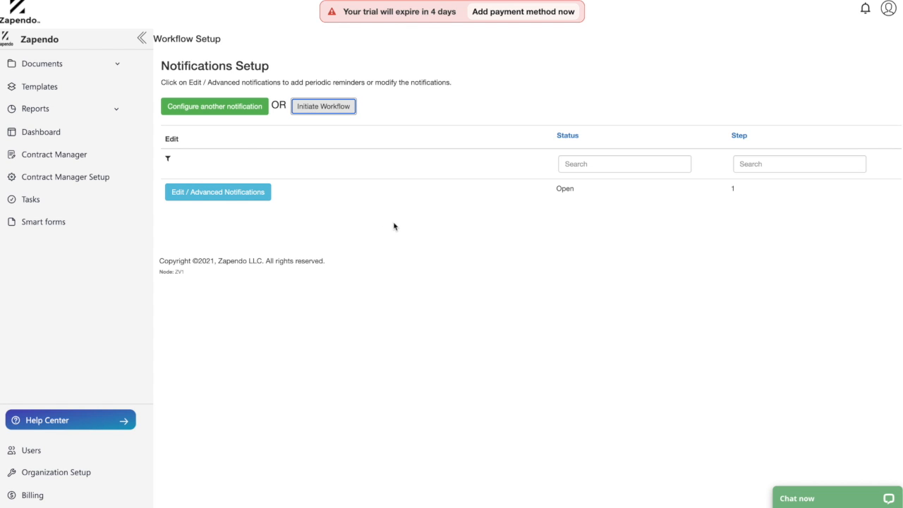